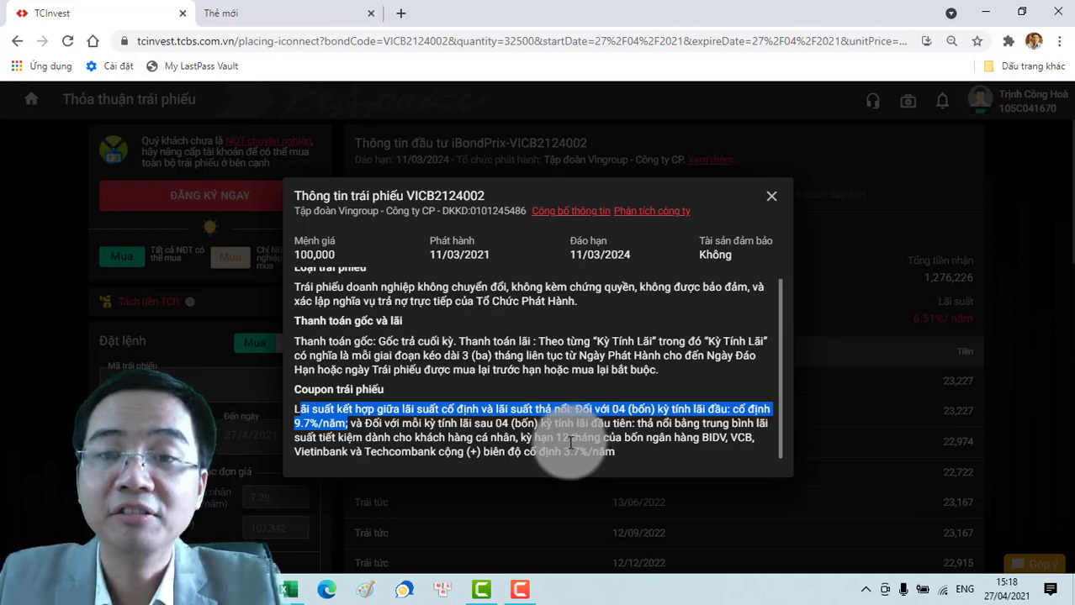
Step: Highlight the full coupon clause in the VICB2124002 bond details and close the details window
left_click_drag(626, 453, 298, 413)
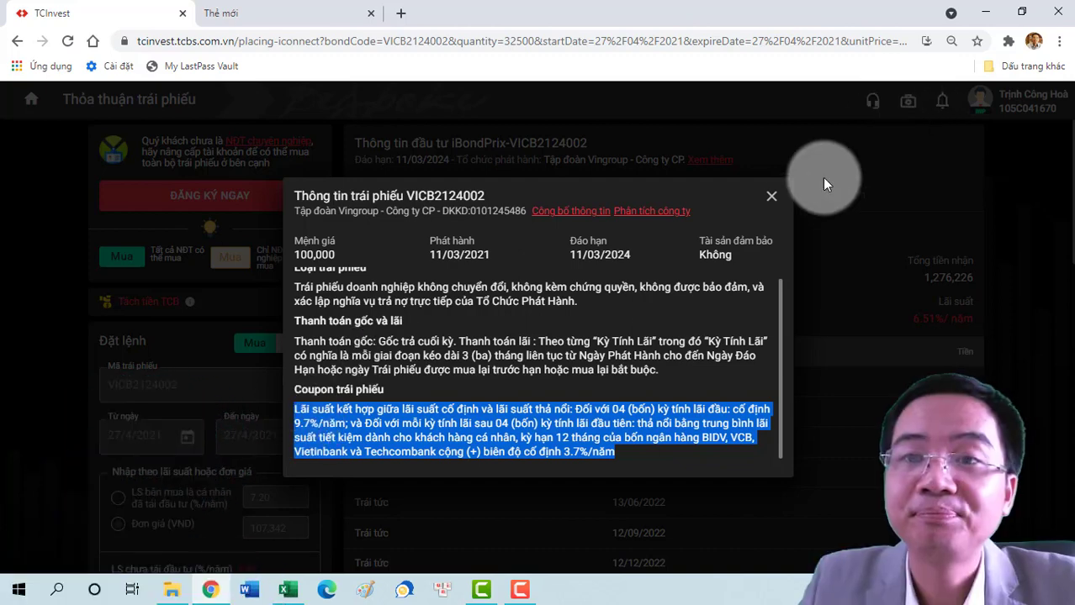
left_click(771, 199)
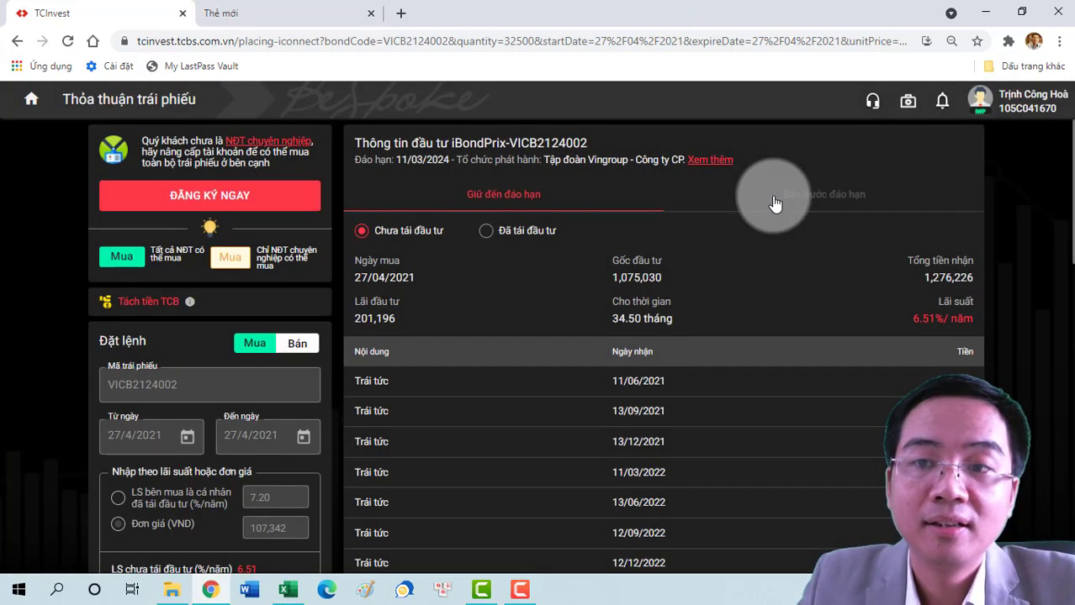
Step: Switch to the Excel cash-flow workbook and fill the coupon reference rate cell F8 with yellow
left_click(288, 589)
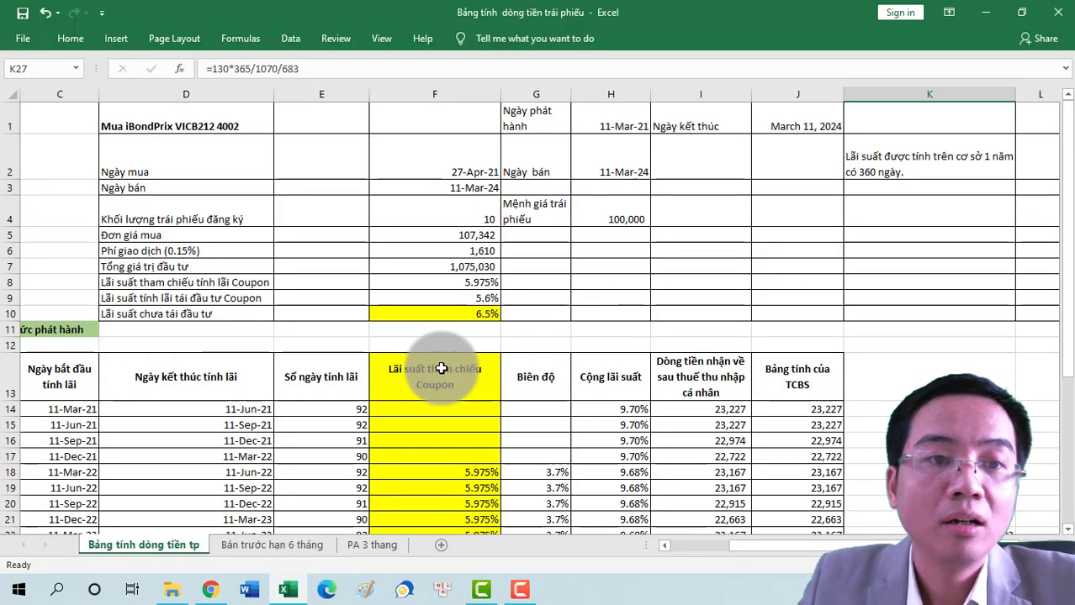
left_click(479, 298)
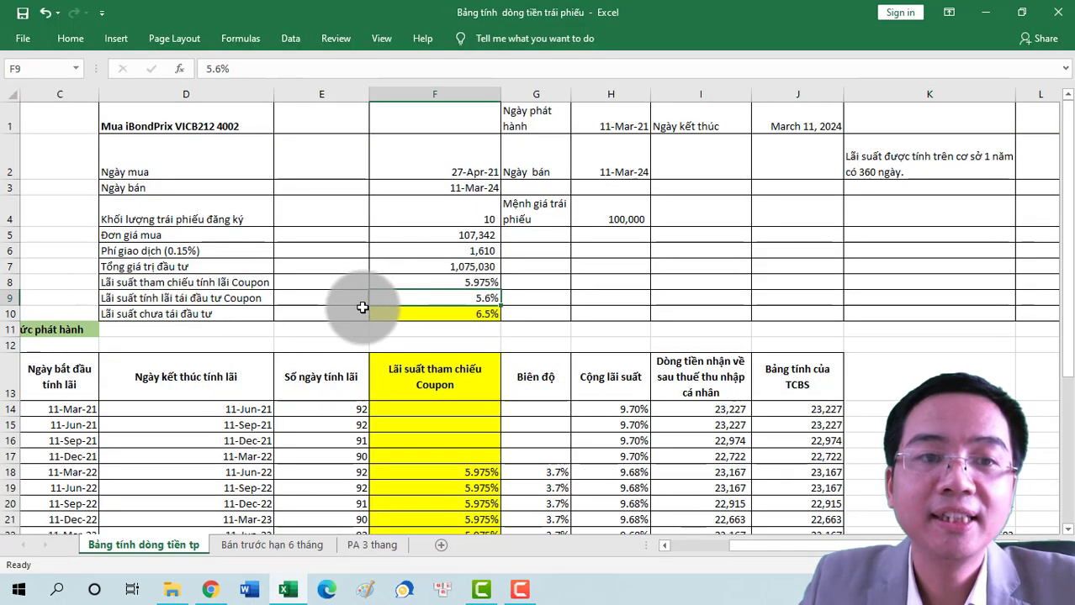
left_click(111, 312)
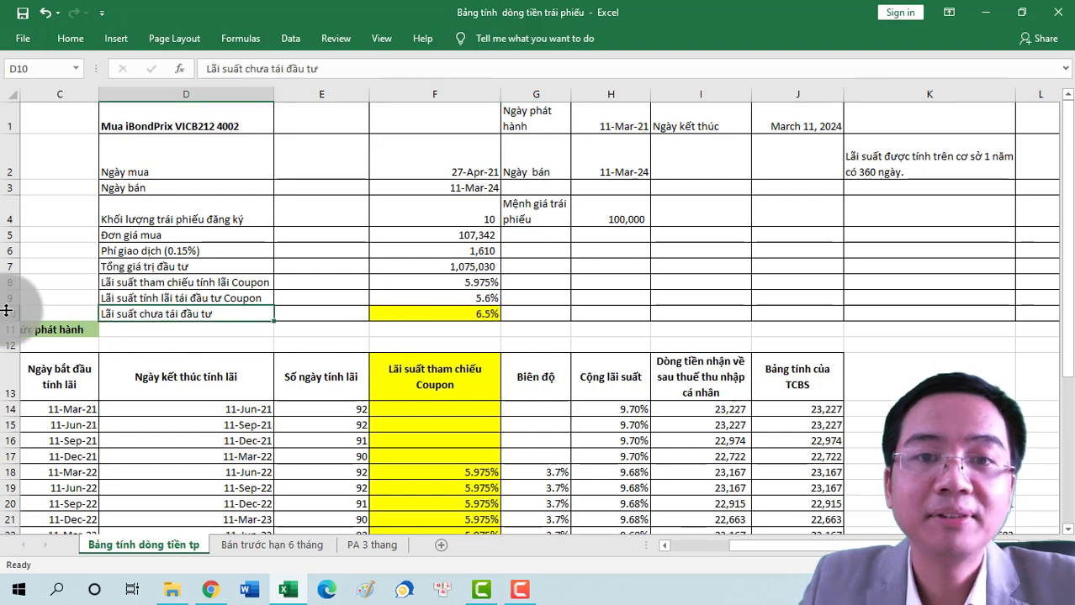
left_click(8, 283)
left_click(458, 283)
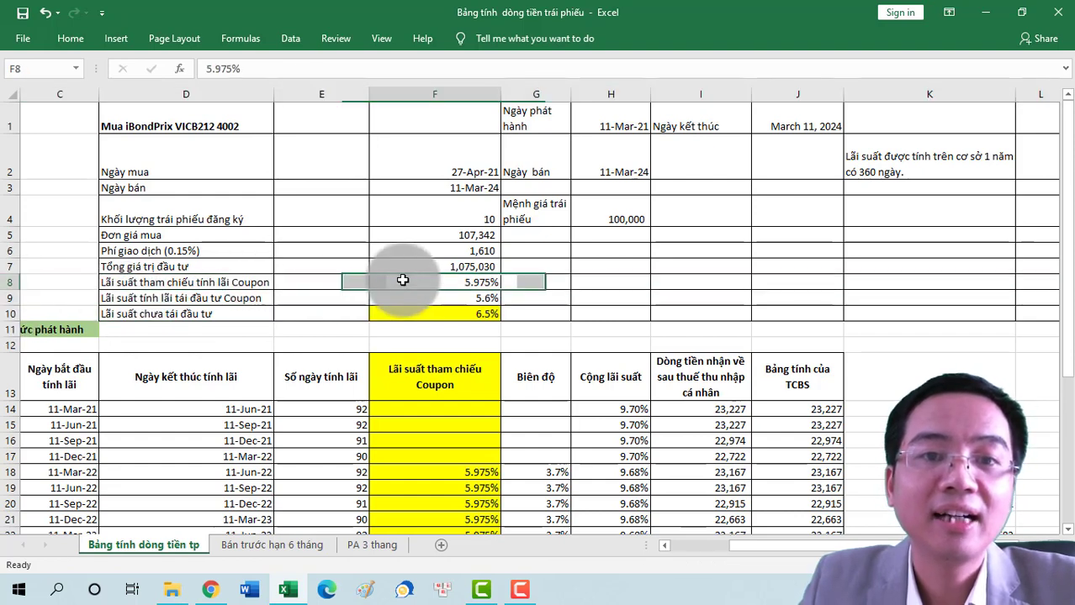
left_click(70, 37)
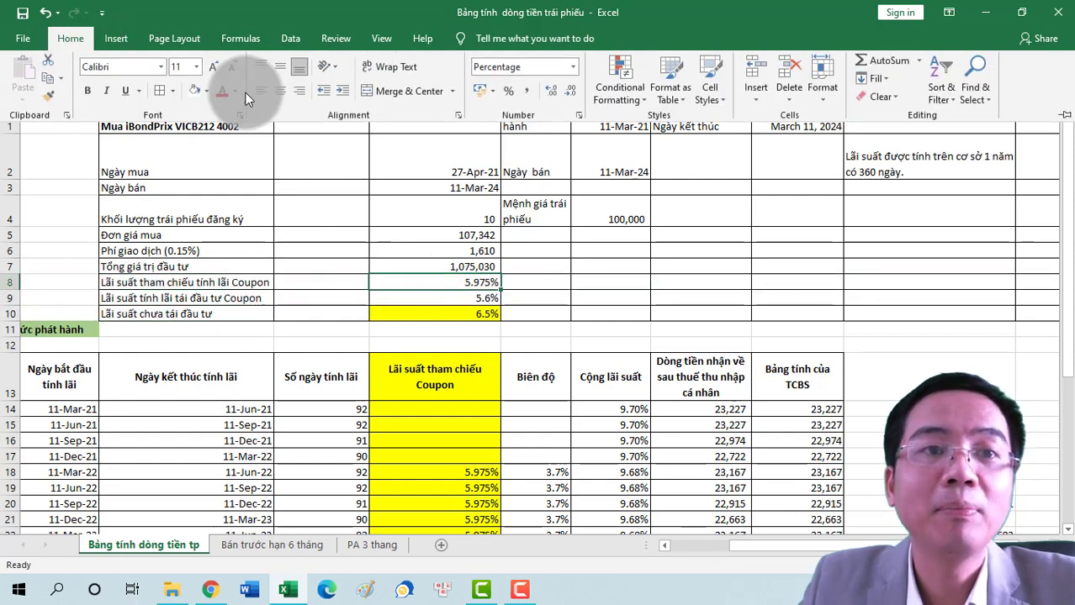
left_click(206, 93)
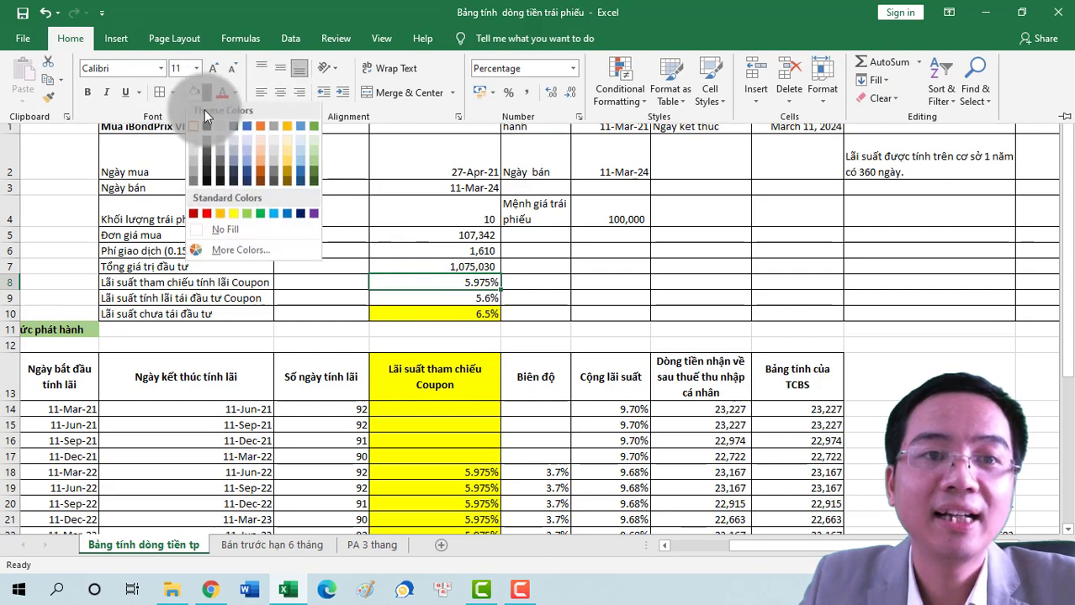
left_click(234, 217)
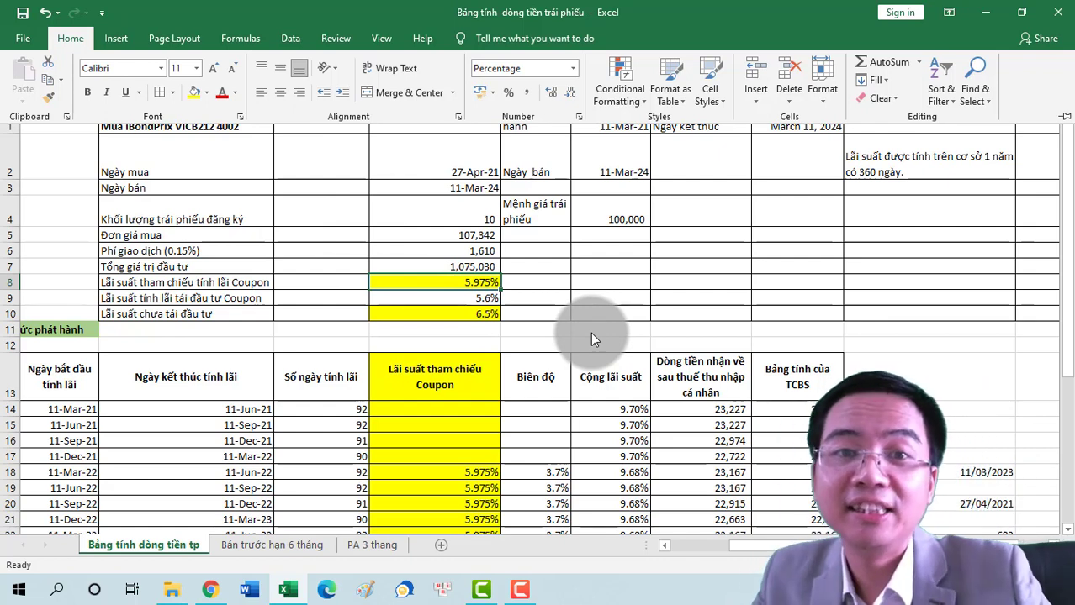
left_click(470, 284)
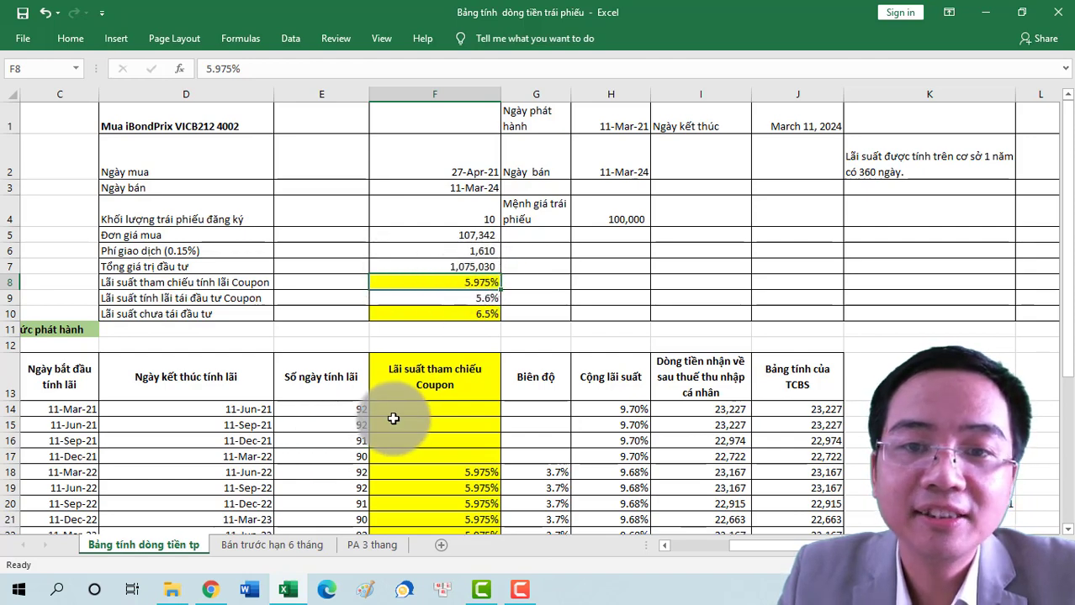
Step: Compare the TCBS column of the coupon cash-flow table with the payment schedule on the TCInvest page
scroll(393, 416, "down", 1)
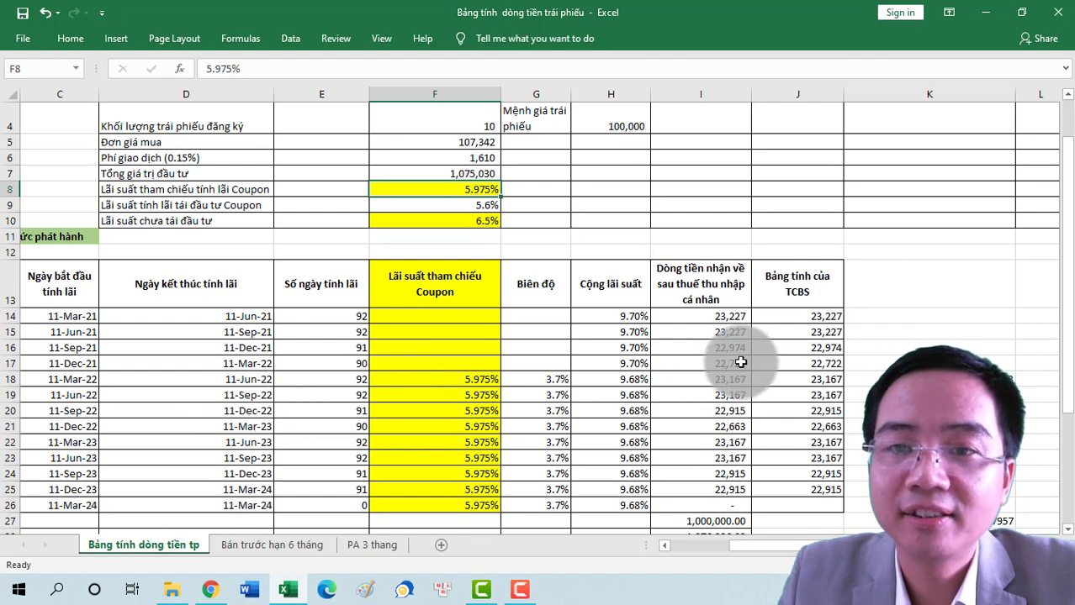
scroll(778, 320, "down", 2)
left_click(797, 332)
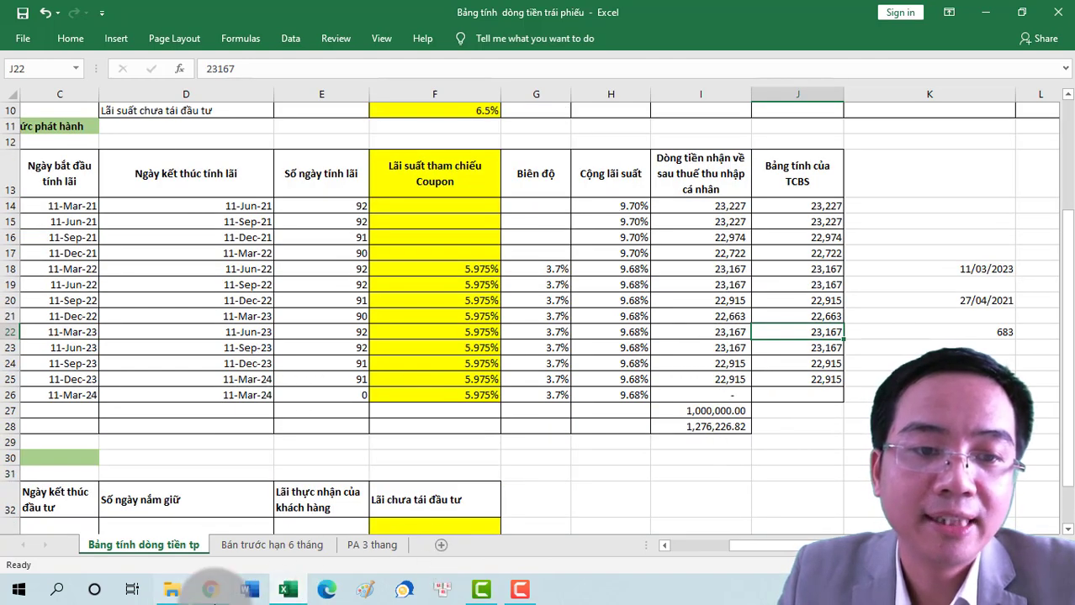
left_click(217, 597)
scroll(742, 371, "down", 3)
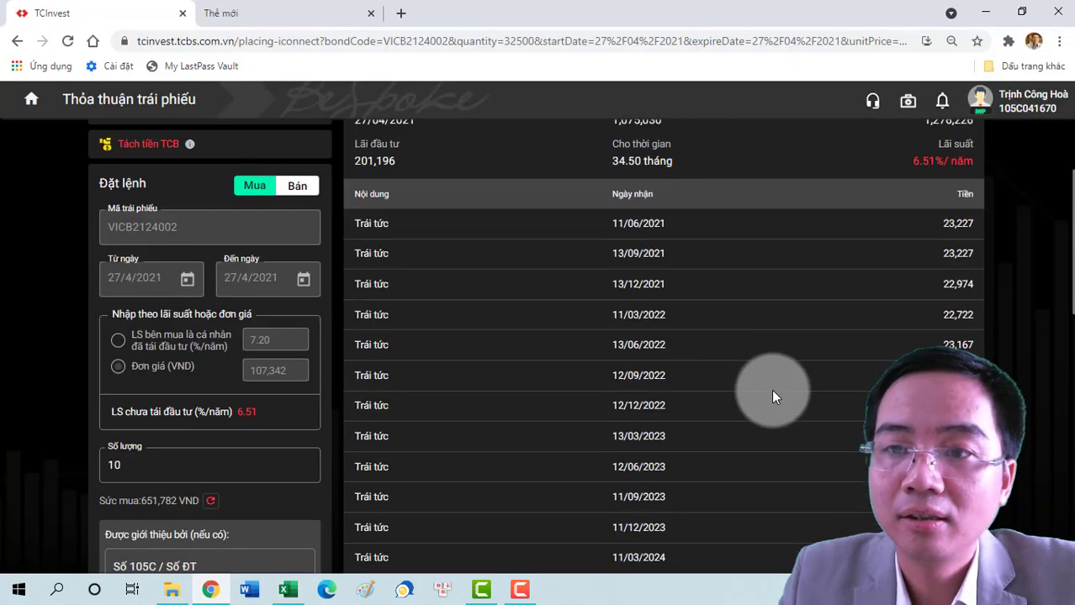
Step: Return to the Excel workbook and examine the TCBS payment figures and the total cash received in I28
left_click(287, 589)
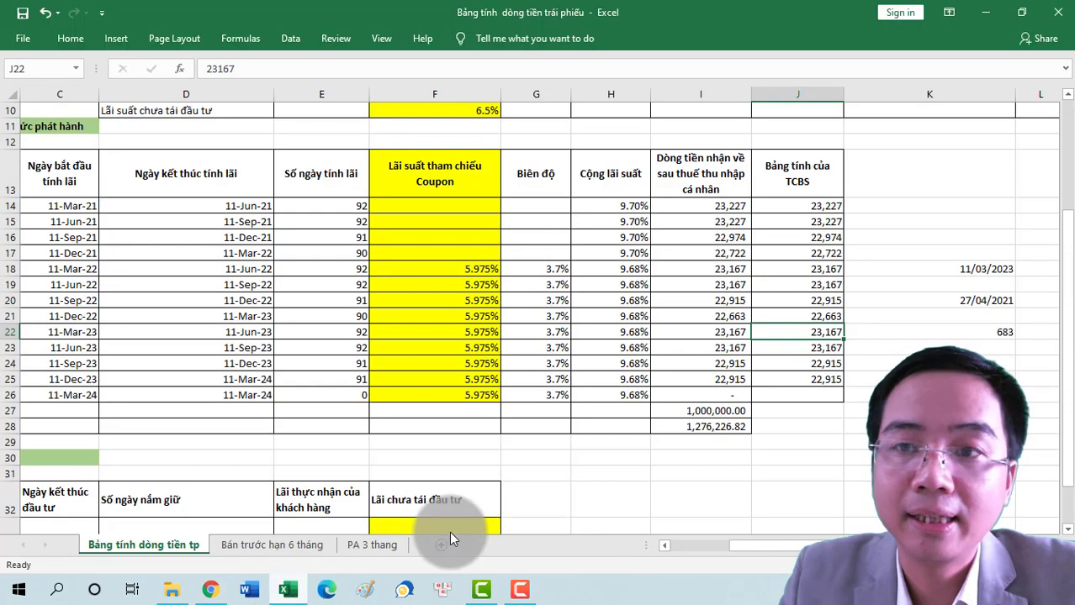
left_click_drag(816, 204, 823, 363)
left_click(611, 363)
scroll(421, 271, "down", 3)
scroll(421, 270, "up", 2)
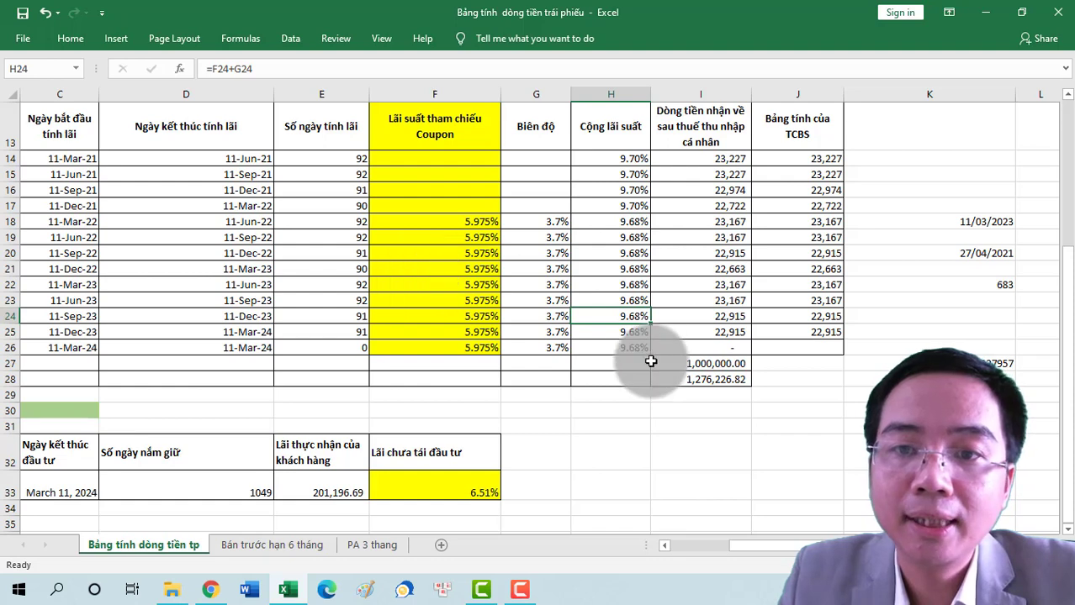
left_click(703, 378)
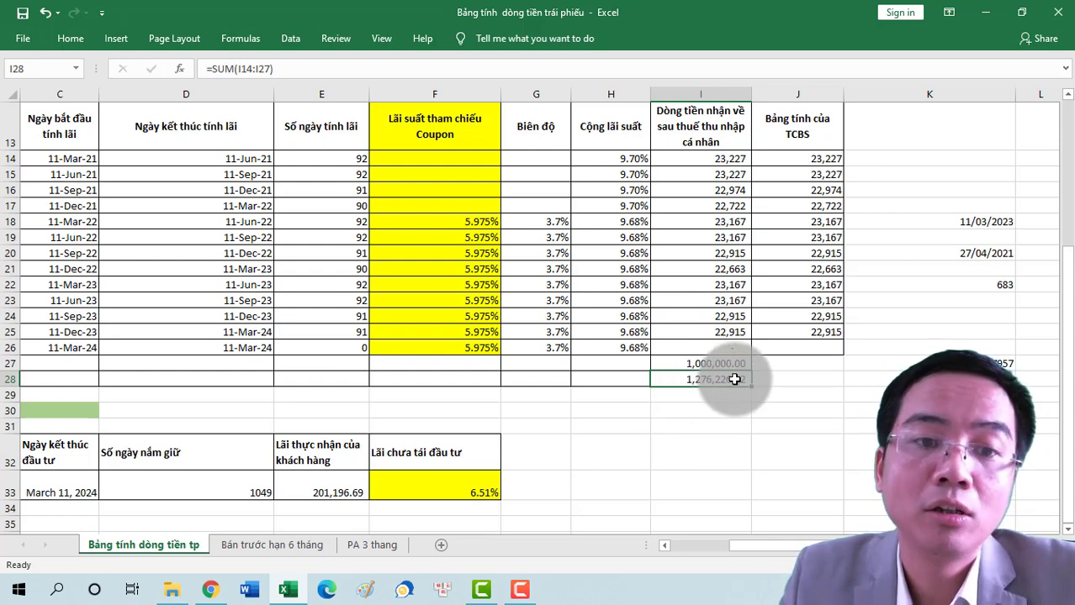
Step: Inspect the investment return formulas in row 33: invested amount, holding days, interest received and non-reinvested yield
left_click_drag(745, 545, 681, 547)
left_click(79, 491)
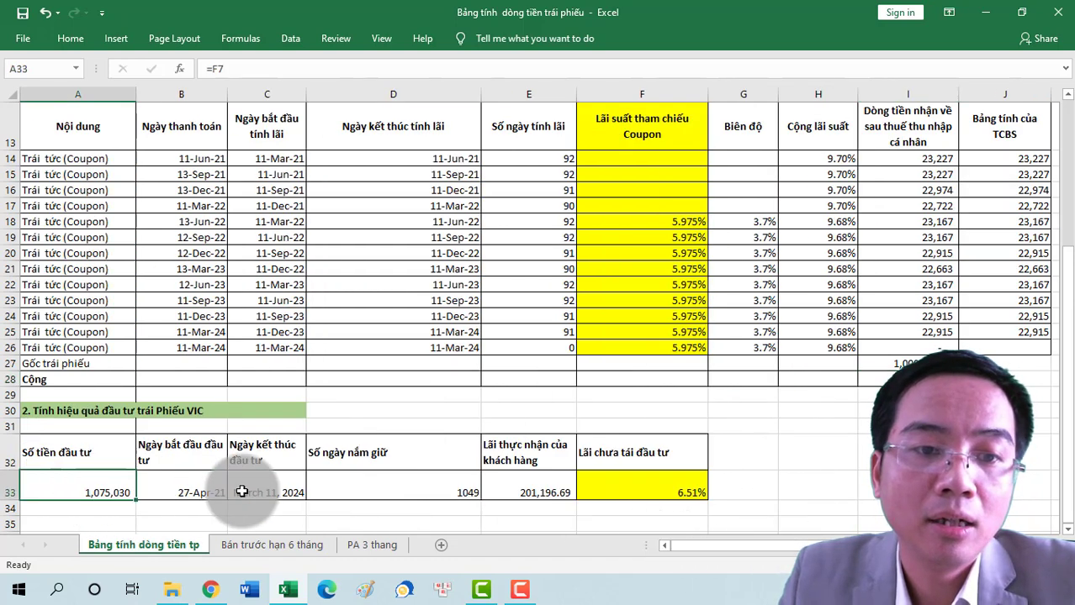
left_click(395, 486)
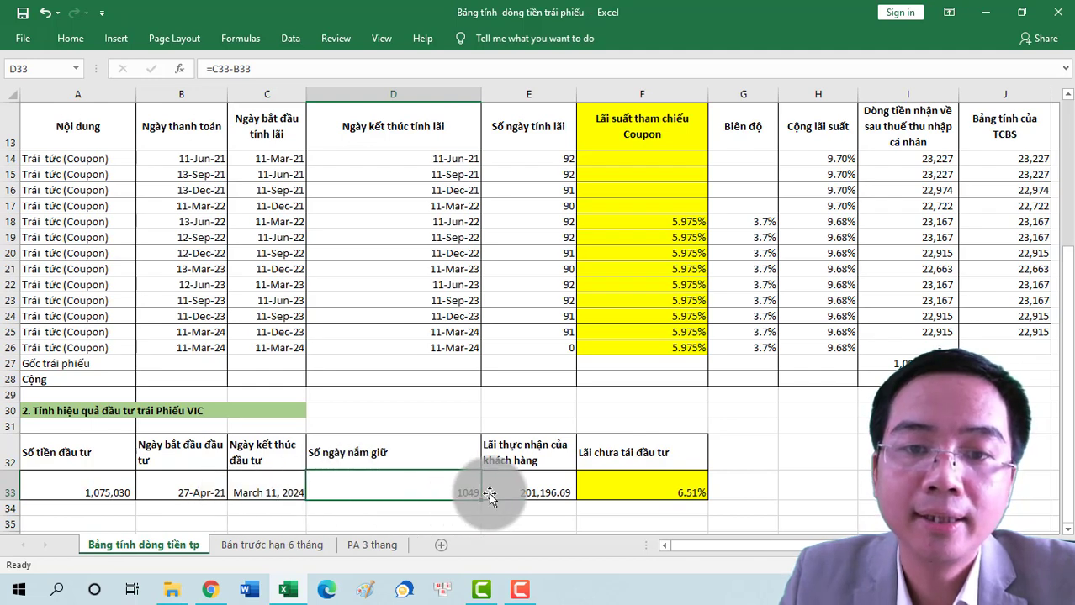
left_click(526, 493)
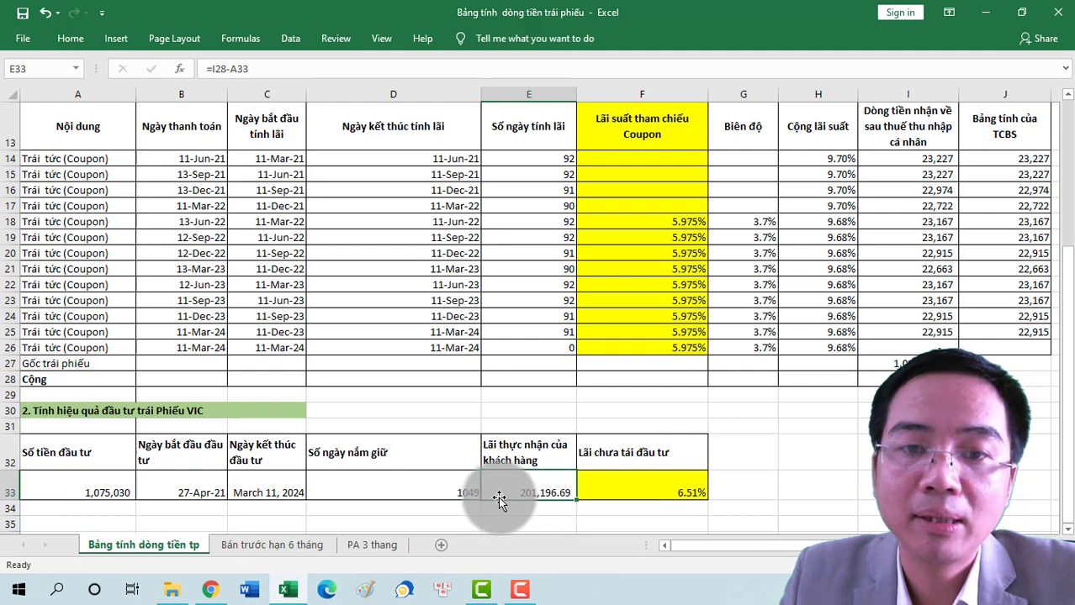
left_click(608, 481)
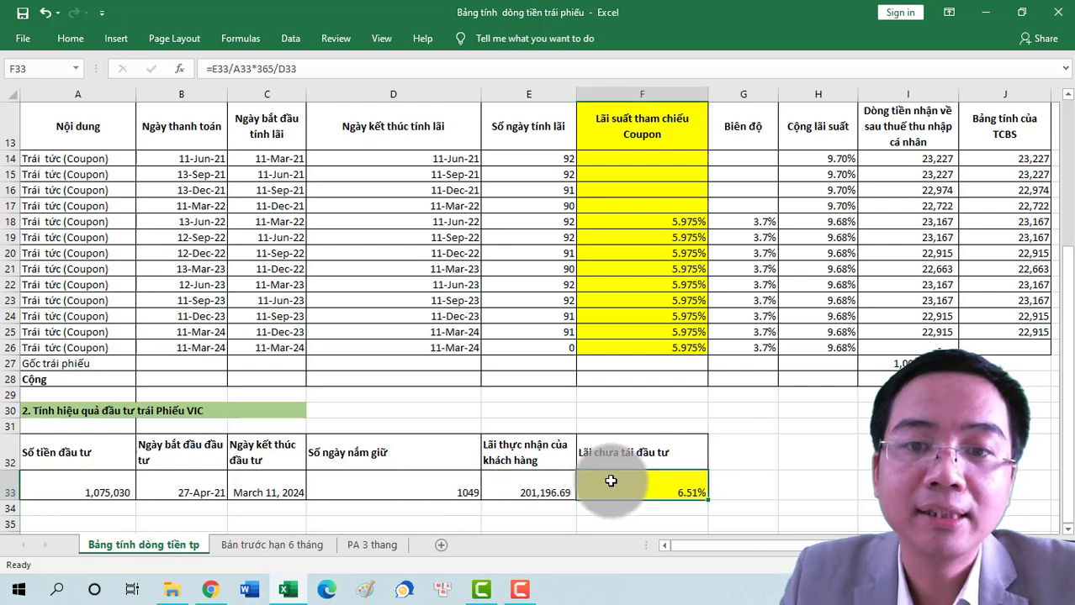
left_click(542, 489)
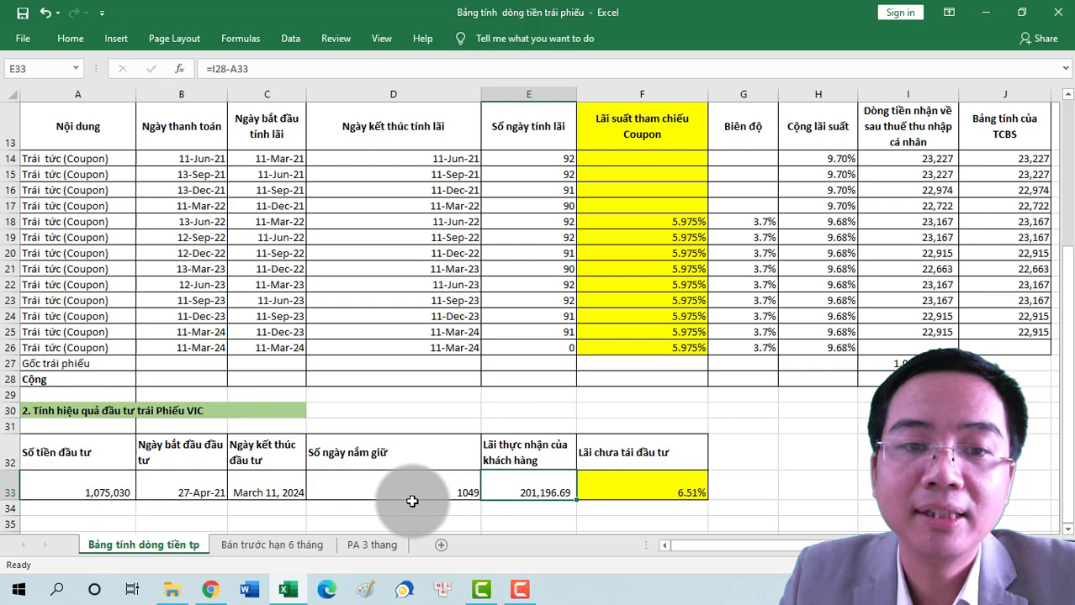
left_click(91, 485)
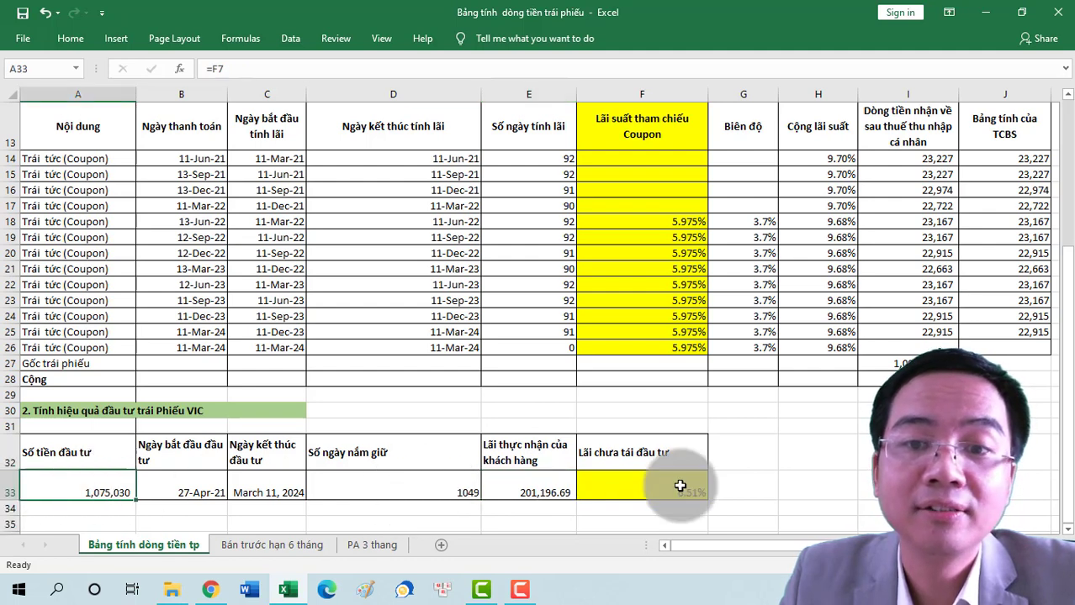
left_click(679, 493)
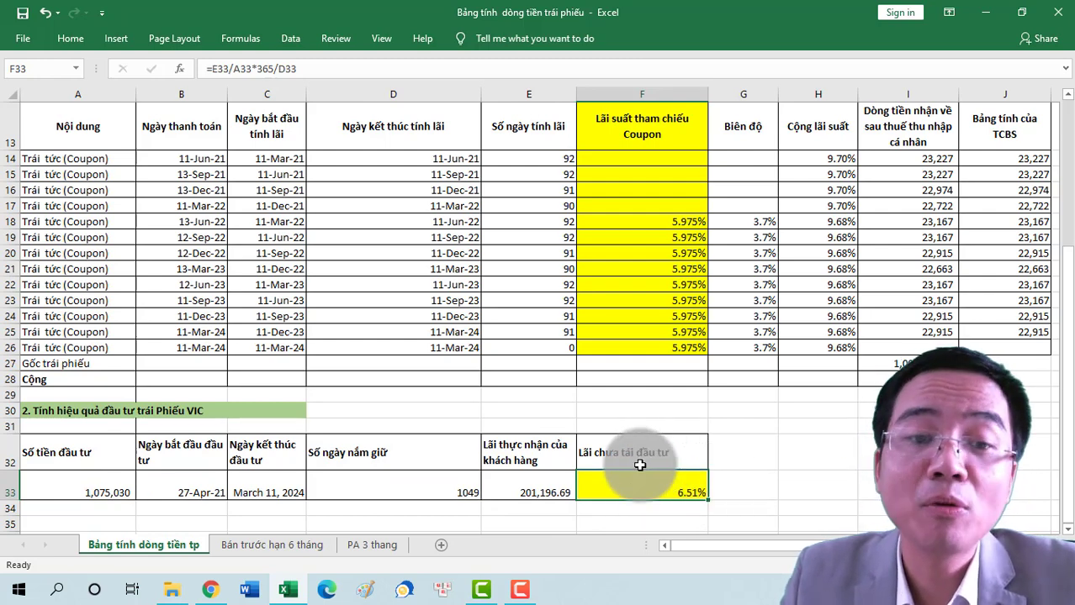
Step: Switch to the TCInvest page and highlight the annual interest rate in the investment summary for comparison
left_click(212, 588)
scroll(925, 264, "up", 4)
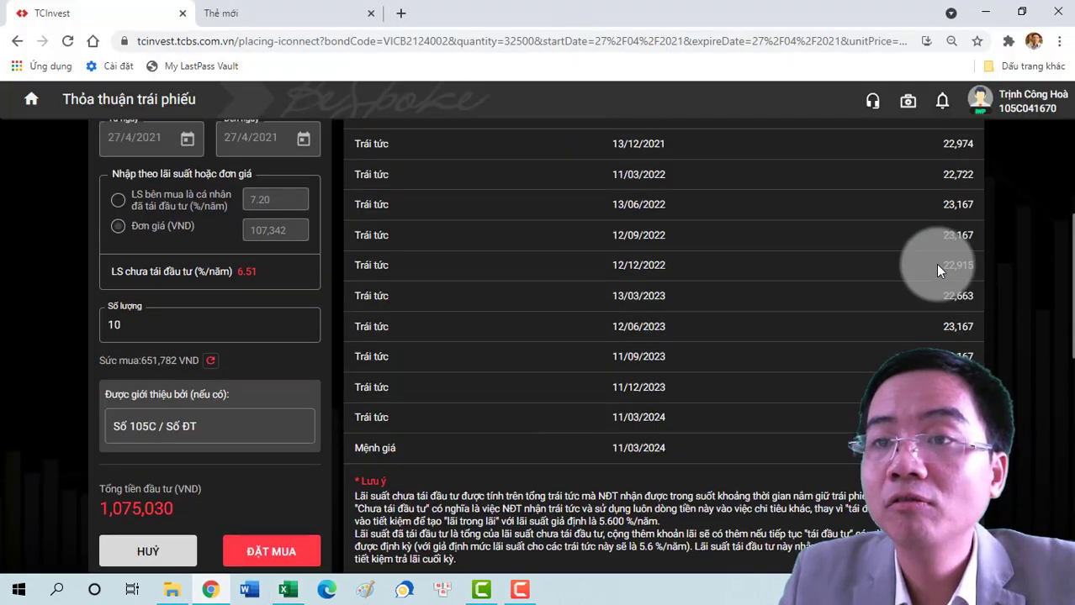
left_click_drag(915, 324, 985, 322)
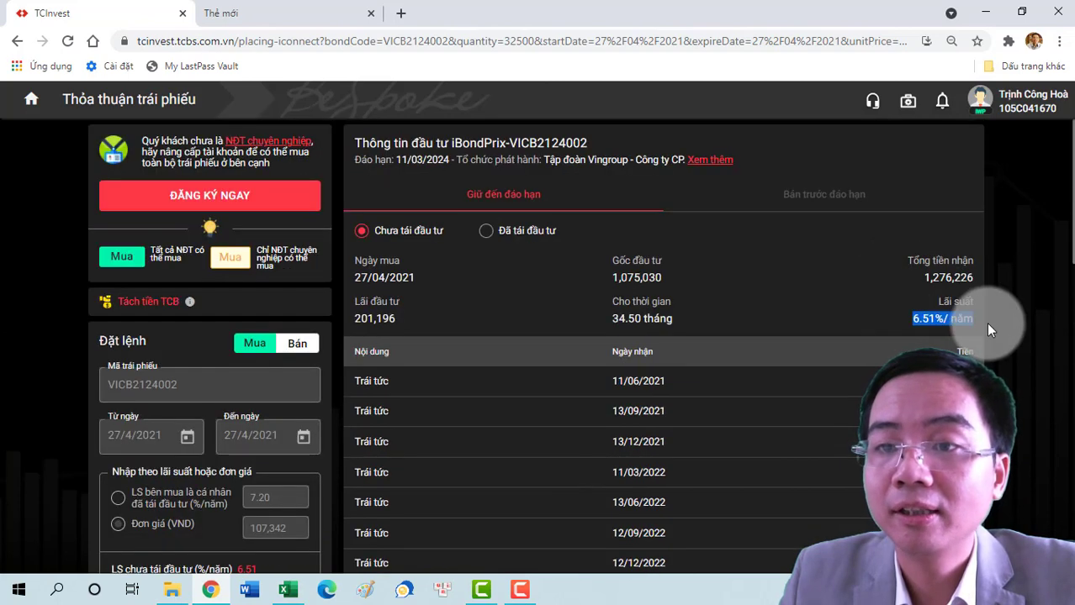
Step: Return to the Excel workbook and review the coupon reference rates in F18:F26 against the input assumptions above
left_click(288, 590)
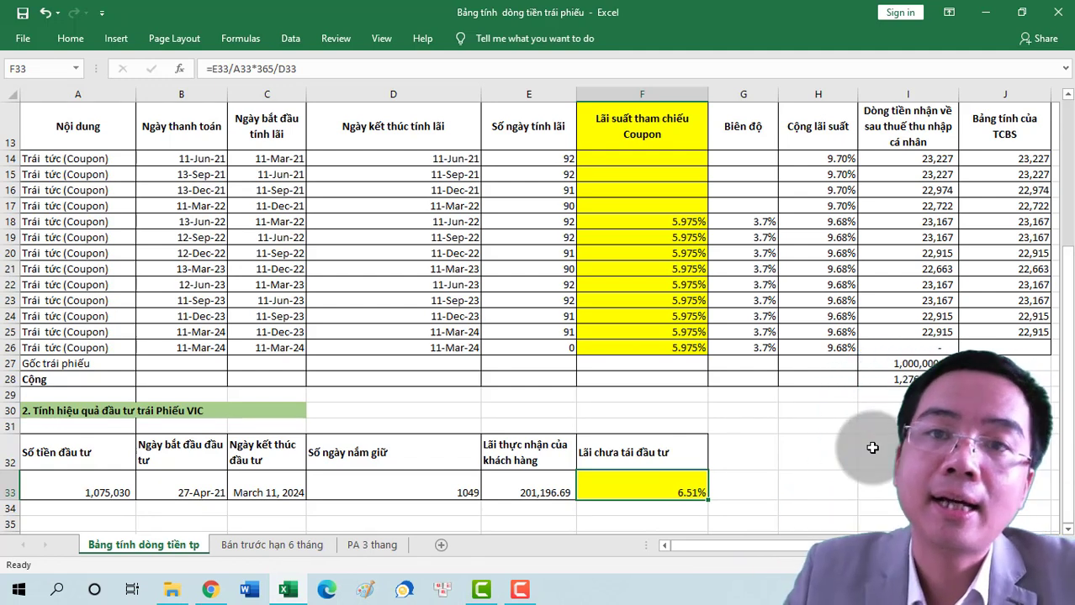
left_click(658, 224)
left_click_drag(657, 224, 639, 341)
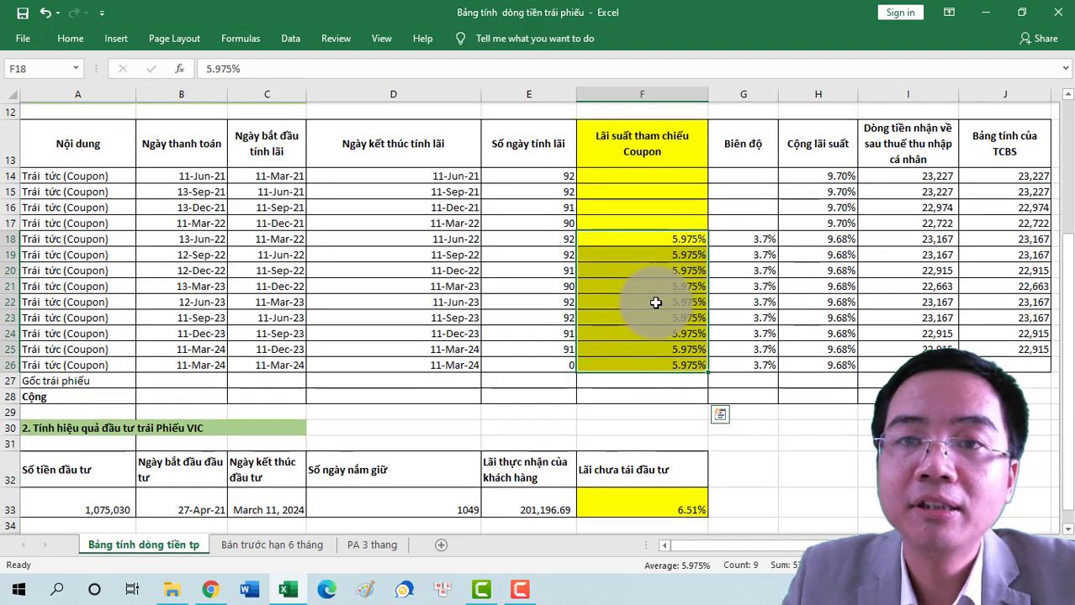
scroll(641, 333, "up", 1)
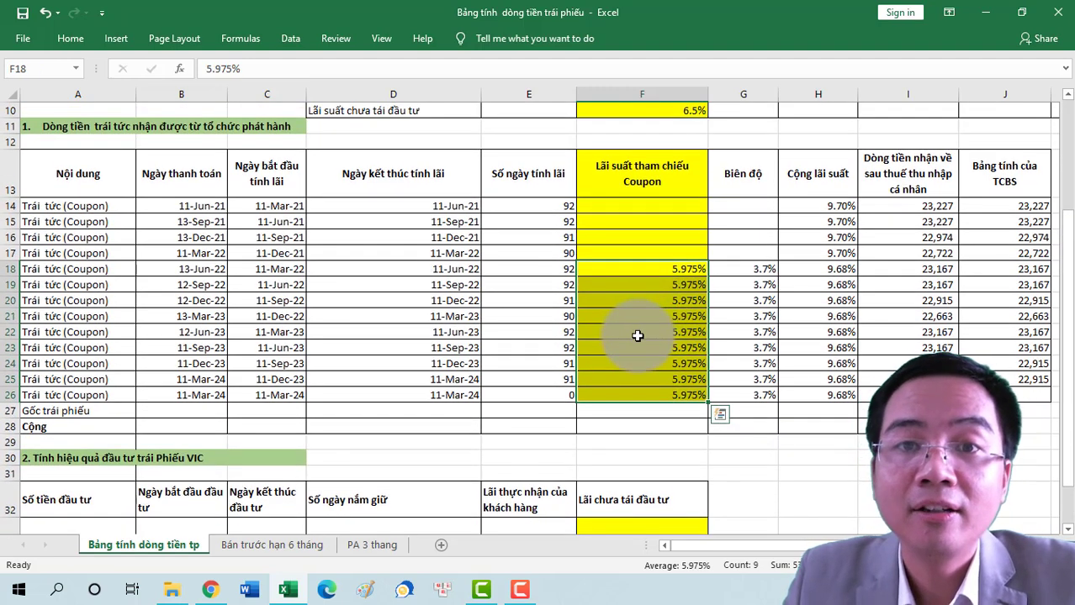
scroll(421, 451, "up", 3)
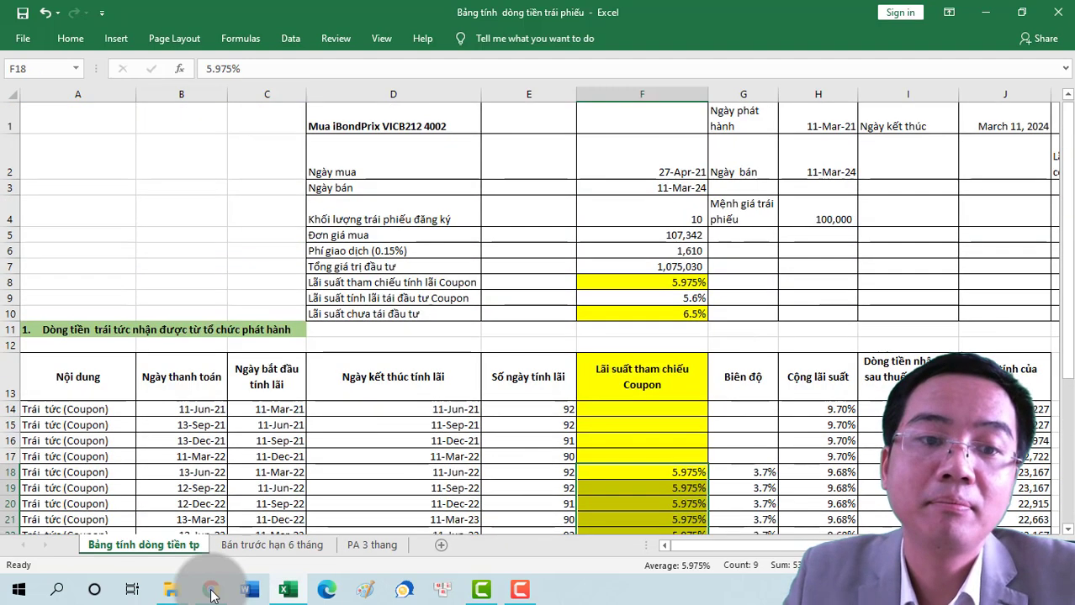
Step: Reopen the bond details on TCInvest, highlight the interest-period definition and floating coupon terms, and return to the Excel workbook
left_click(211, 590)
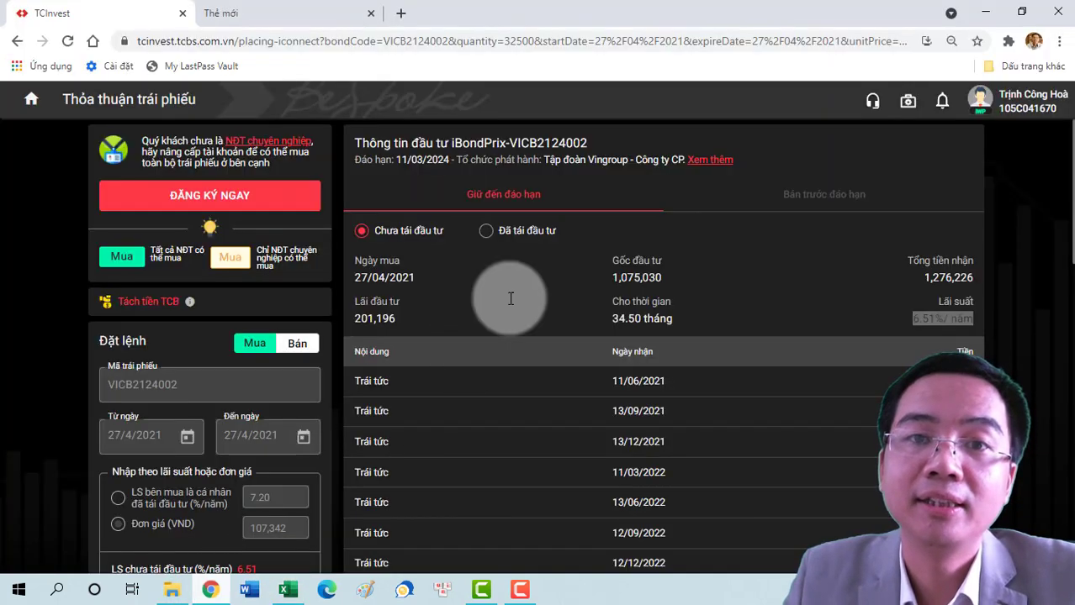
left_click(723, 169)
scroll(582, 343, "down", 1)
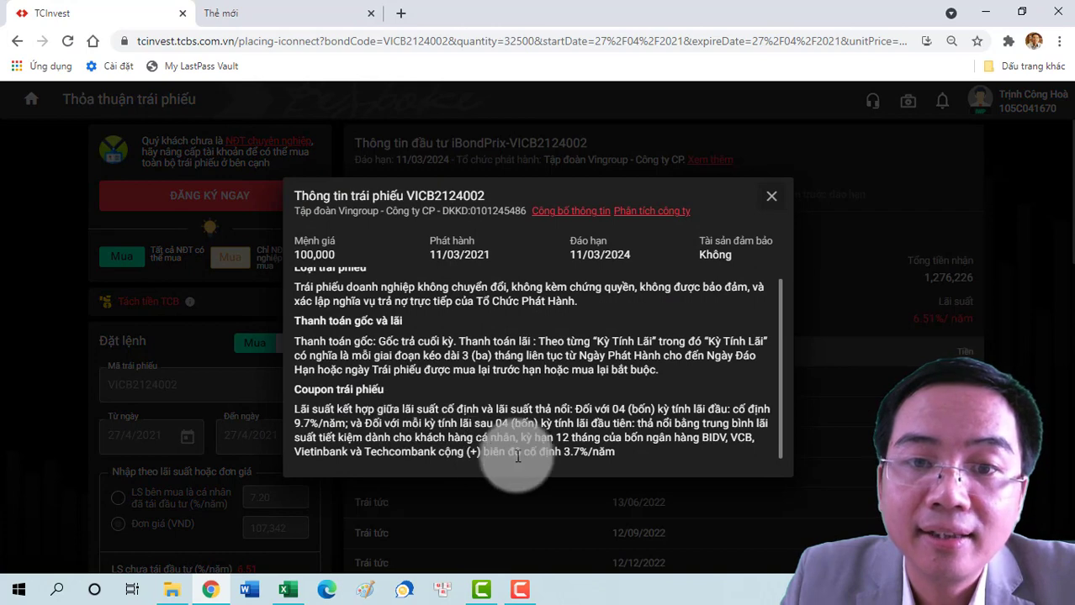
left_click_drag(607, 454, 536, 447)
left_click(593, 471)
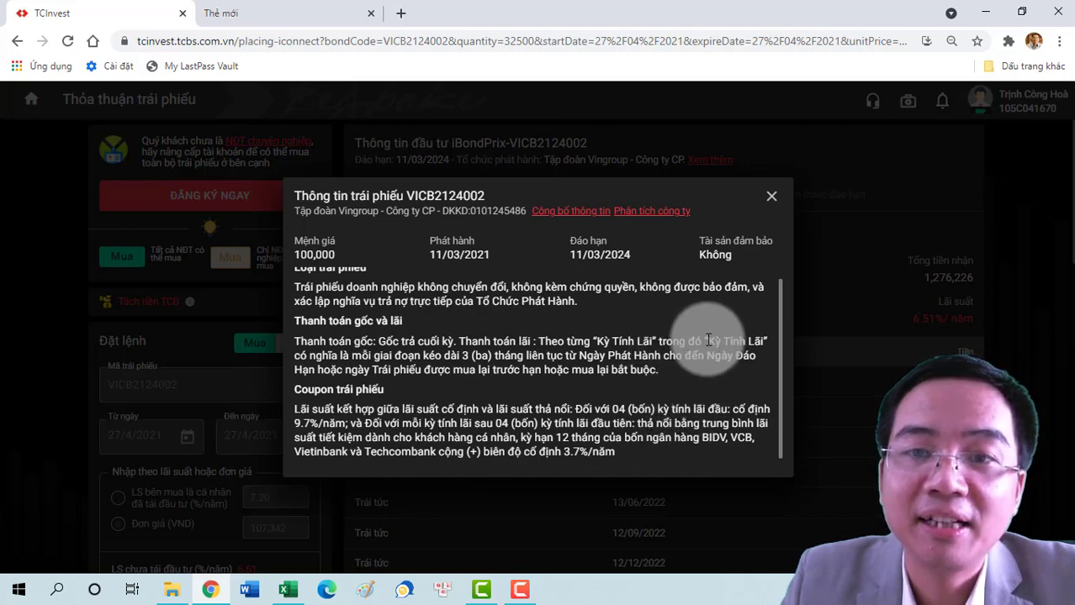
left_click_drag(704, 341, 670, 372)
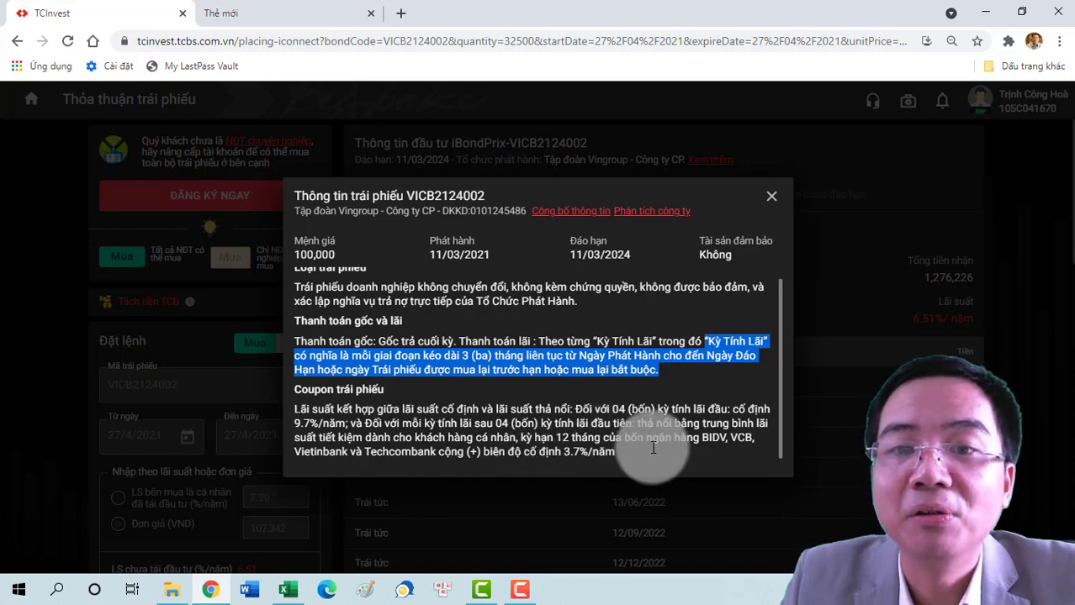
left_click_drag(628, 454, 533, 430)
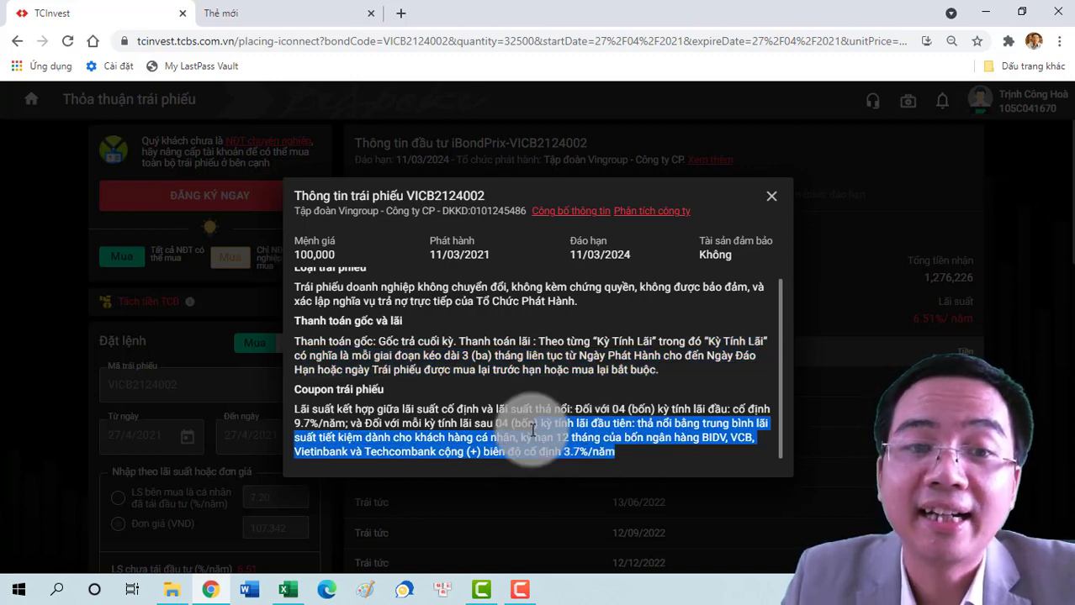
left_click(288, 590)
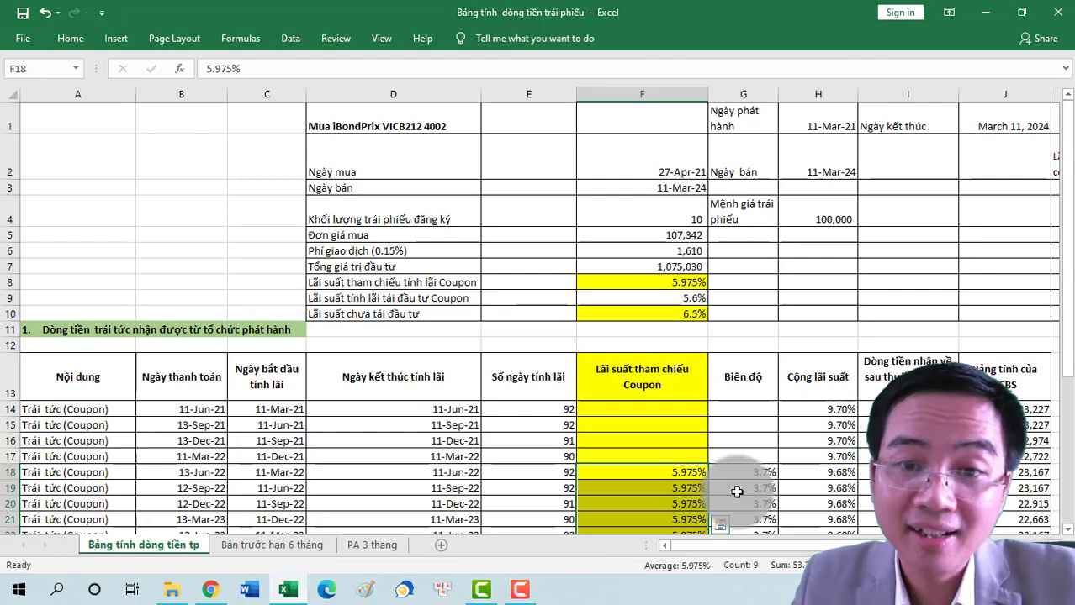
Step: Show the non-reinvested yield in F10 with two decimal places
scroll(713, 437, "down", 1)
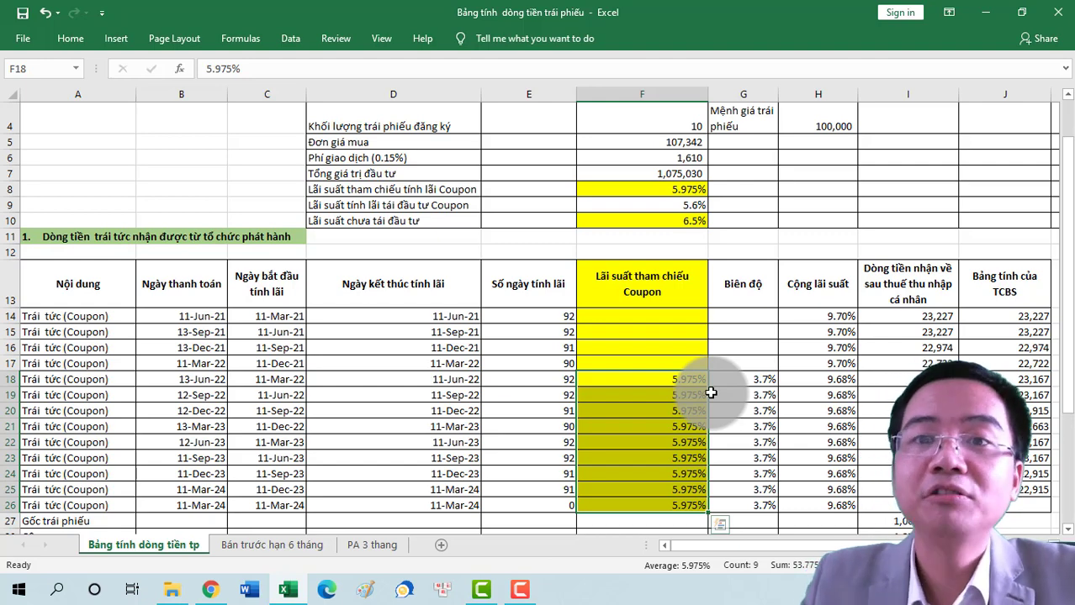
left_click(682, 220)
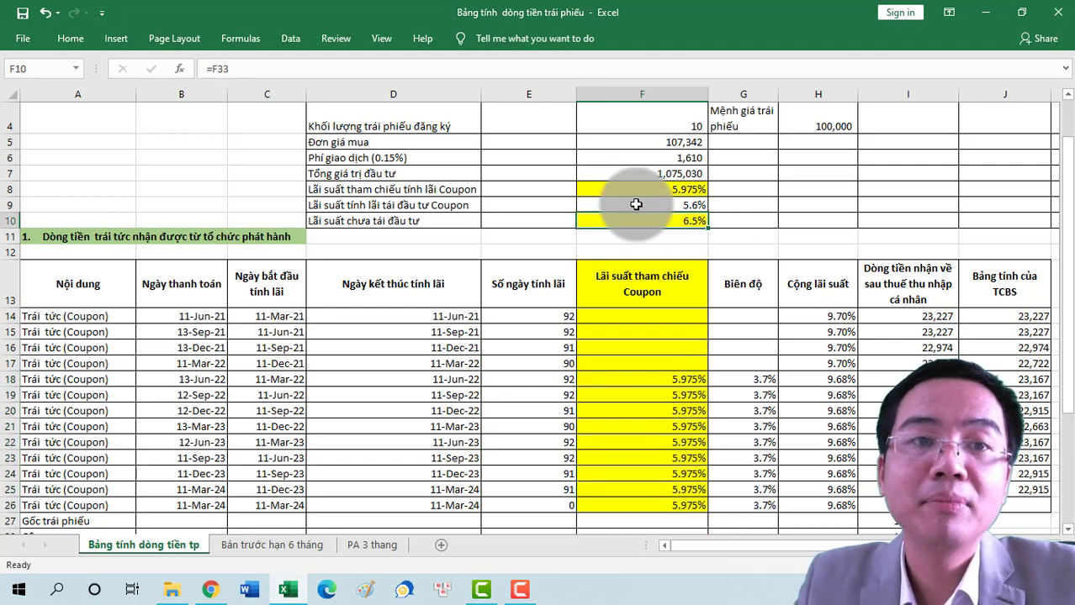
left_click(70, 38)
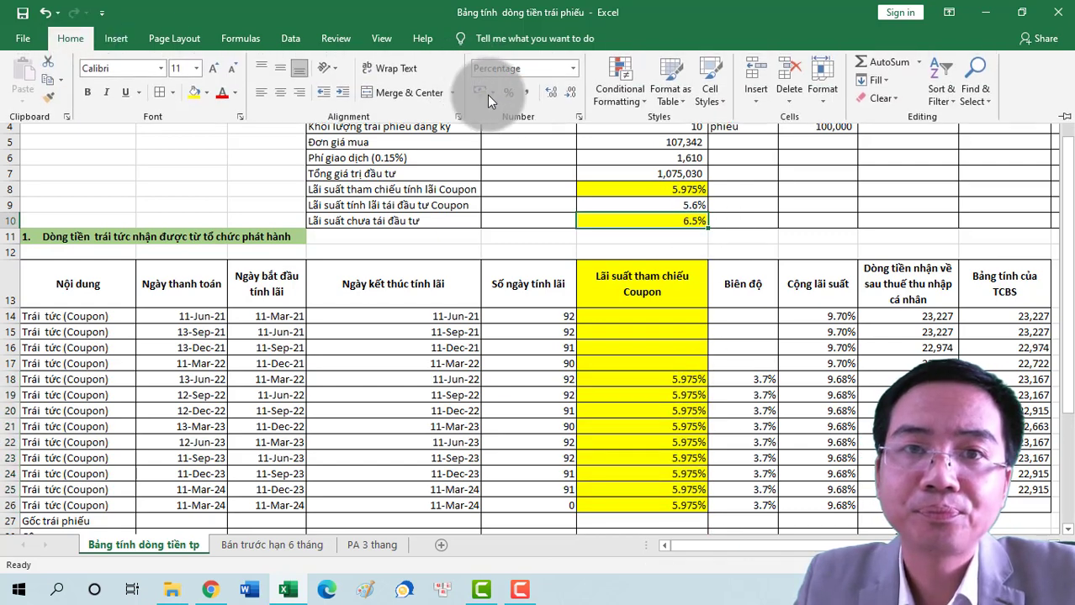
left_click(550, 91)
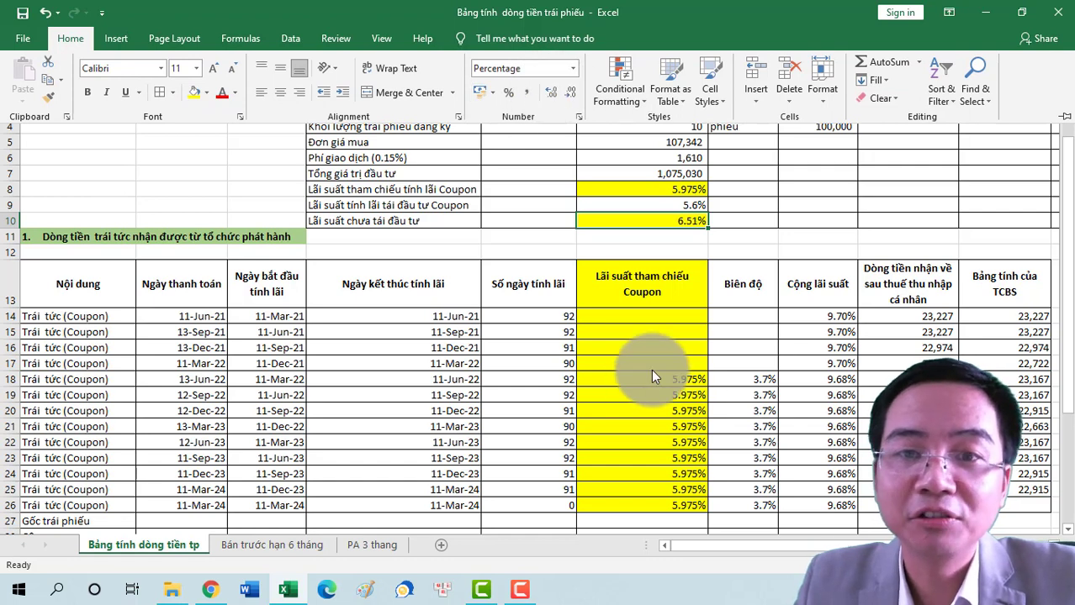
Step: Set the coupon reference rate to 8% in F18 and fill it down through F21
left_click(432, 384)
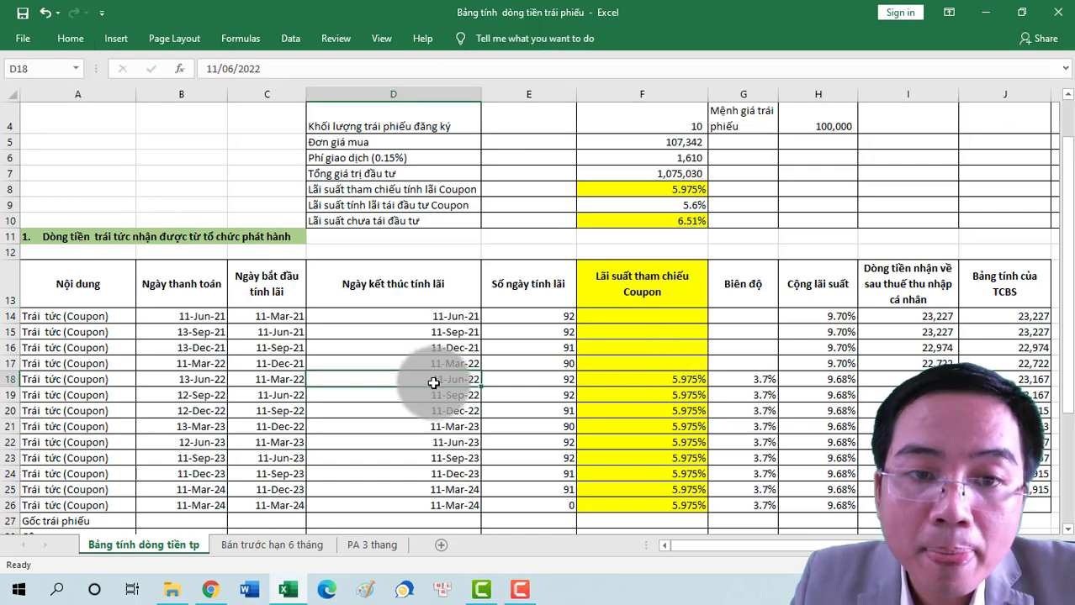
left_click(633, 378)
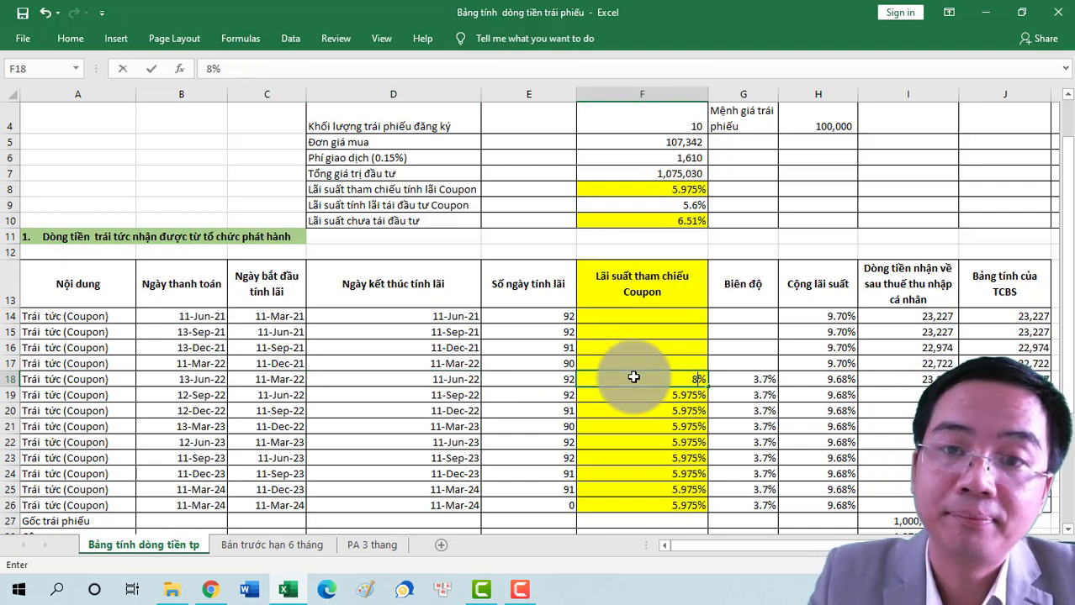
type("8")
key("Return")
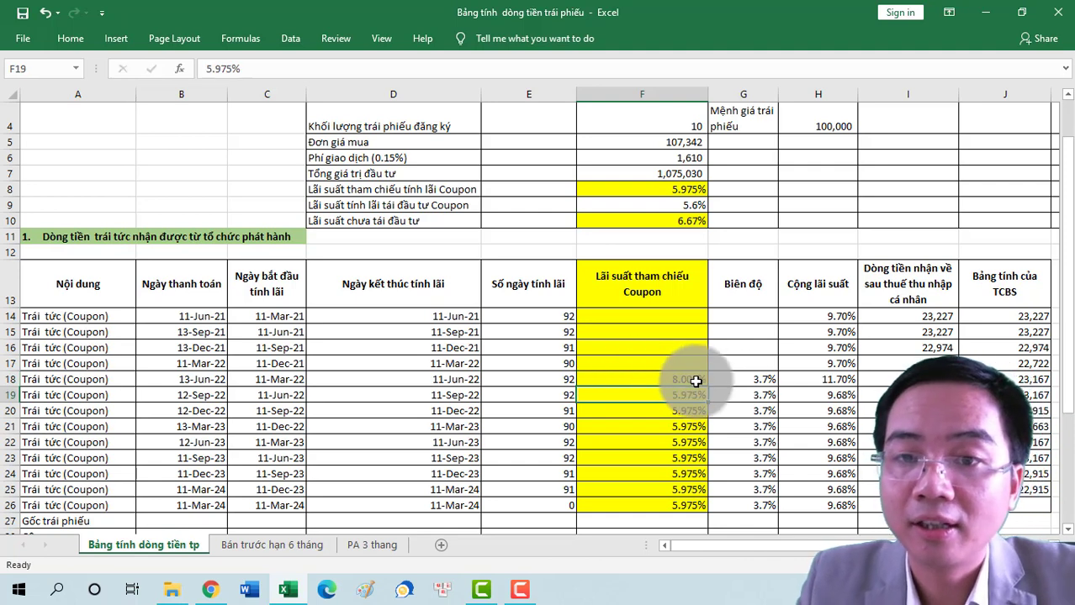
left_click(702, 383)
left_click_drag(704, 385, 711, 430)
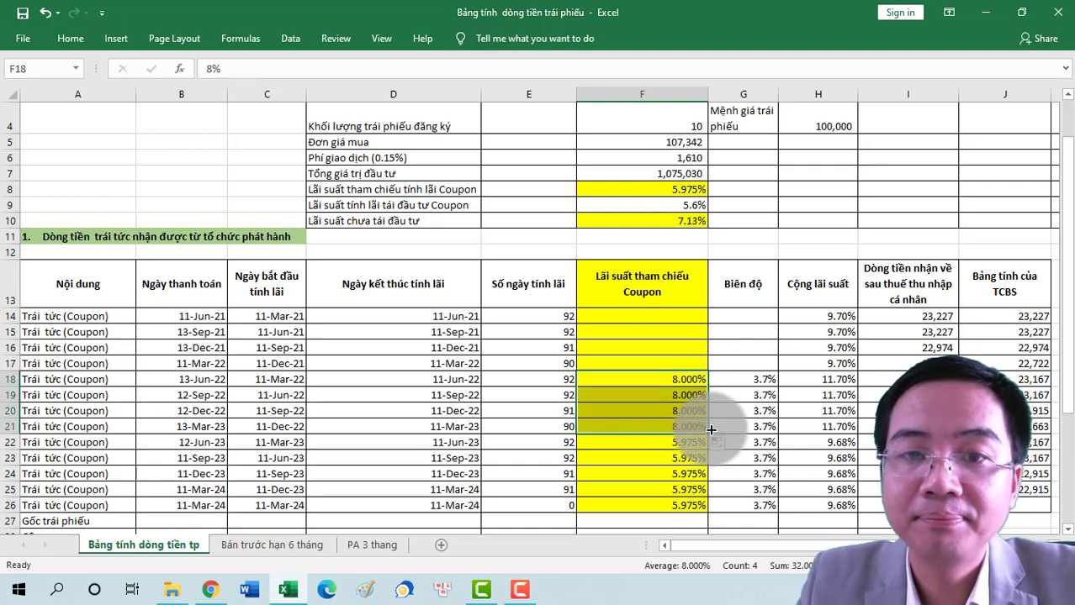
Step: Set the coupon reference rate to 10% in F22, fill it down through F26, and check the non-reinvested yield in F10
left_click(639, 439)
type("10")
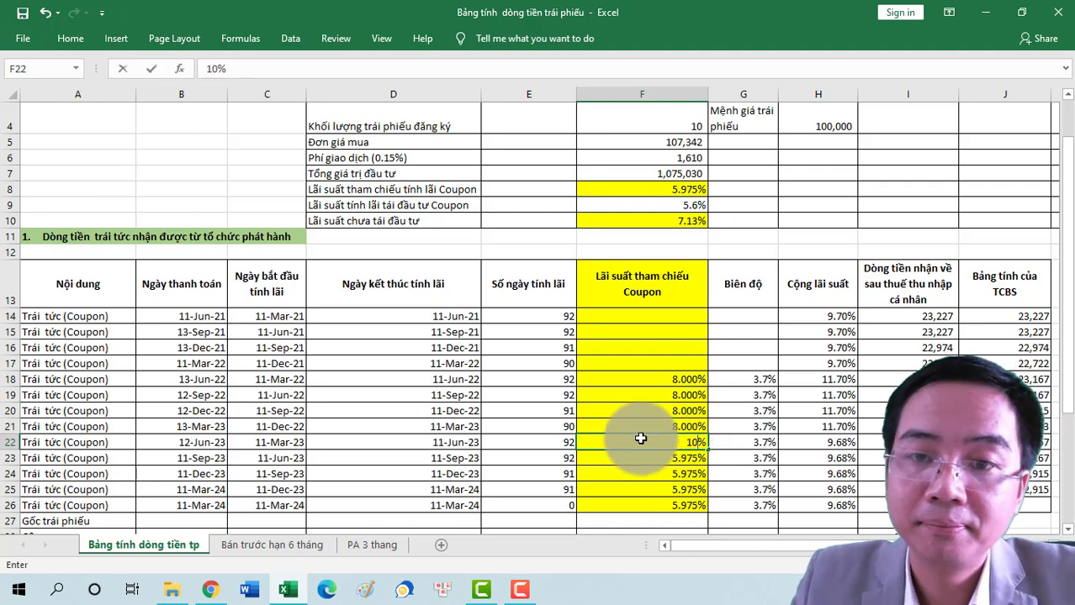
key("Return")
left_click(703, 444)
left_click_drag(706, 449, 709, 503)
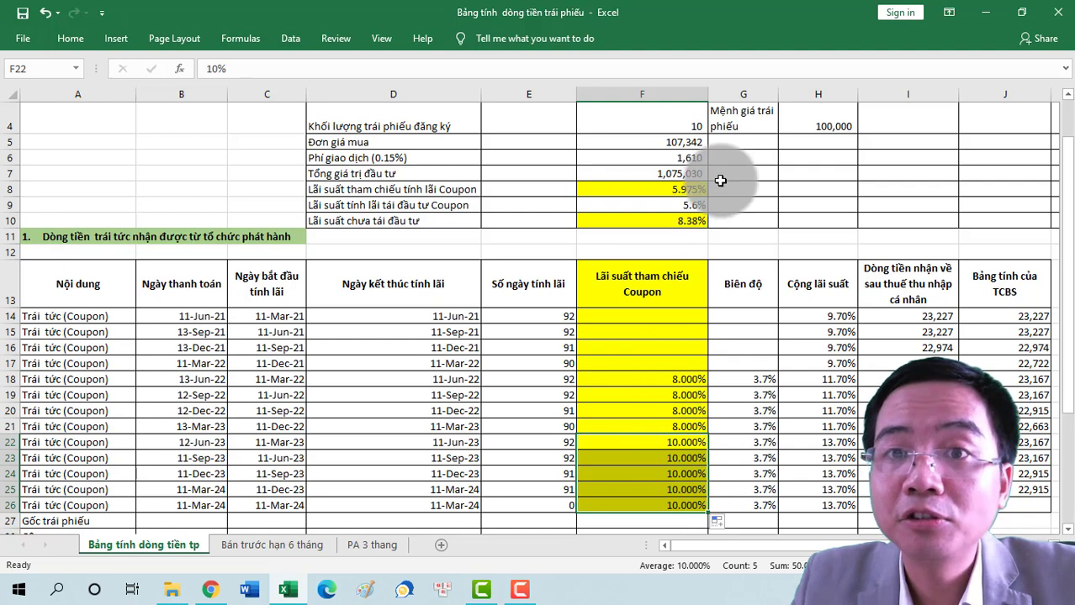
left_click(687, 218)
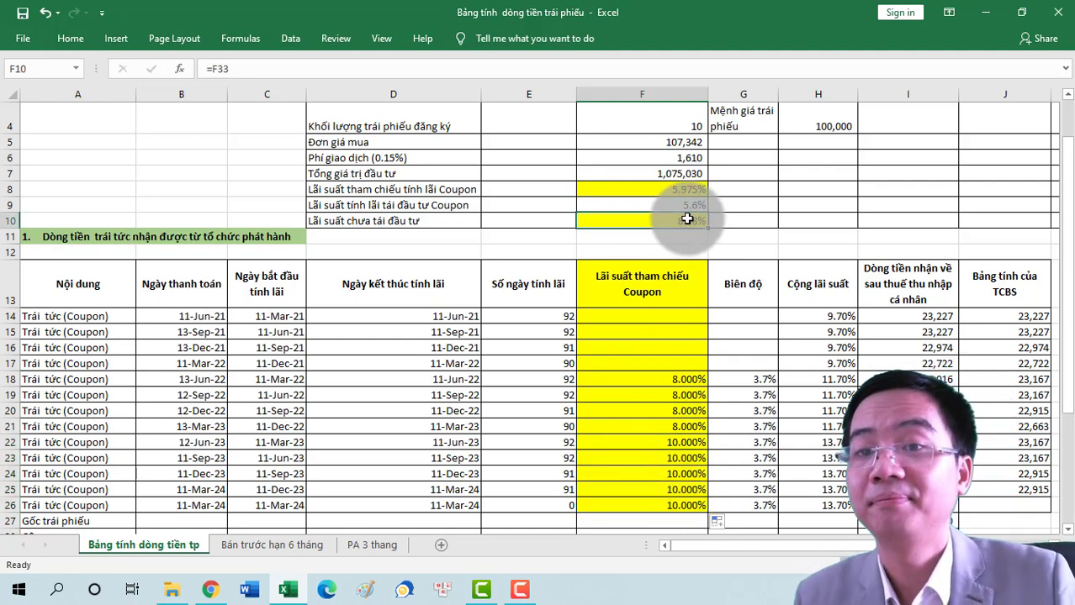